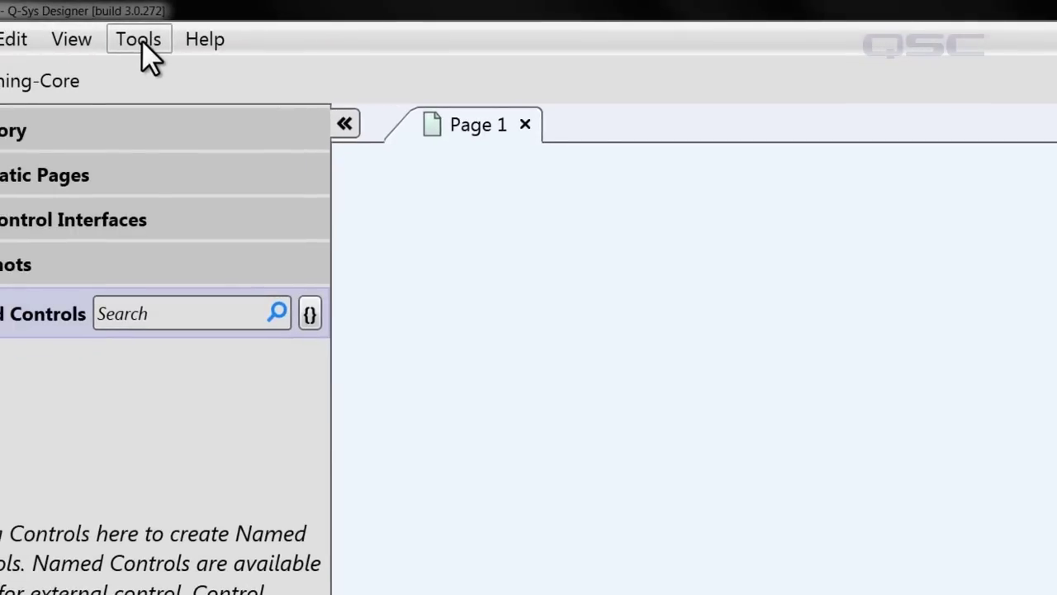
# Show the Q-Sys Administrator for the running design from the Tools menu.
pyautogui.click(141, 39)
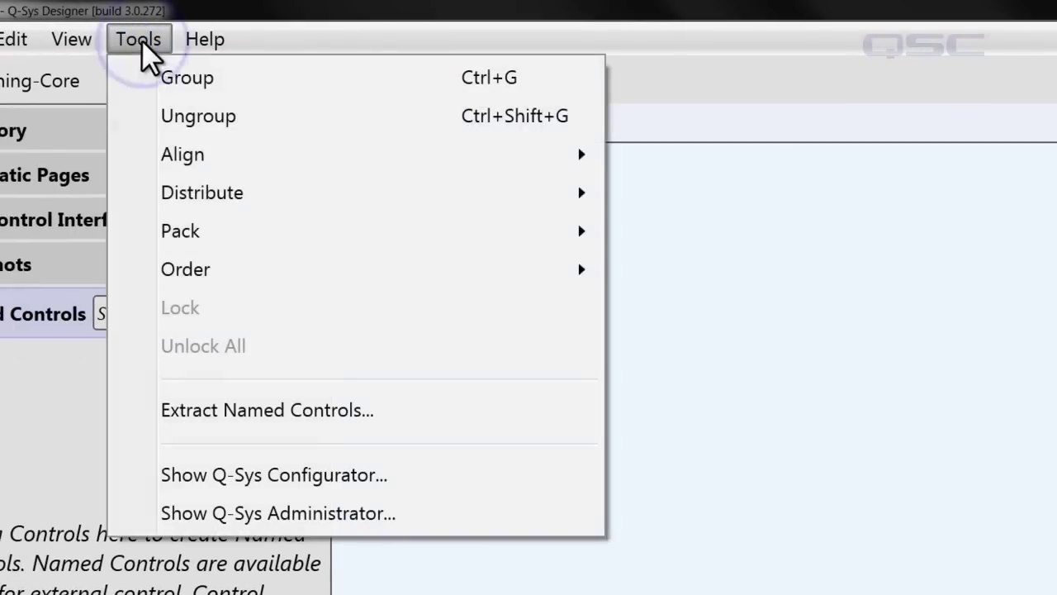
pyautogui.click(256, 515)
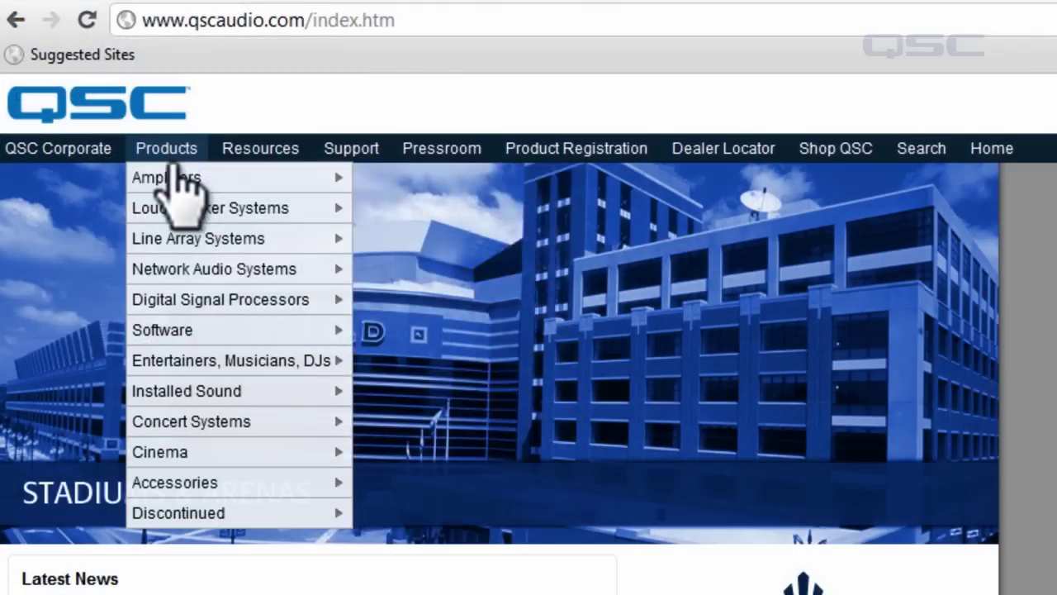
# Go to the QSC Q-Sys Designer software page and download the 3.0 release.
pyautogui.moveTo(198, 213)
pyautogui.moveTo(231, 322)
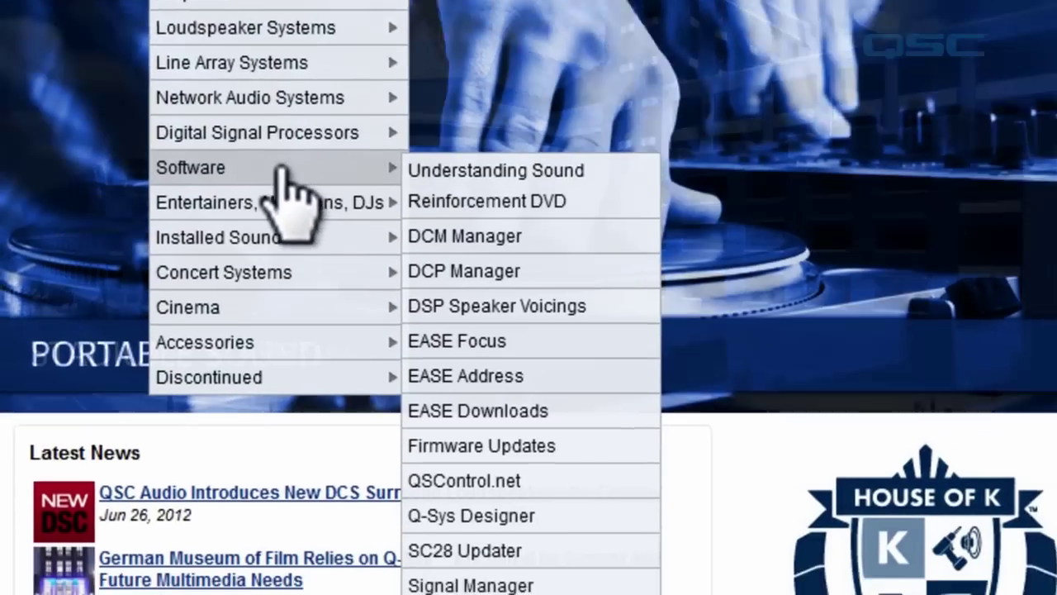
pyautogui.click(469, 594)
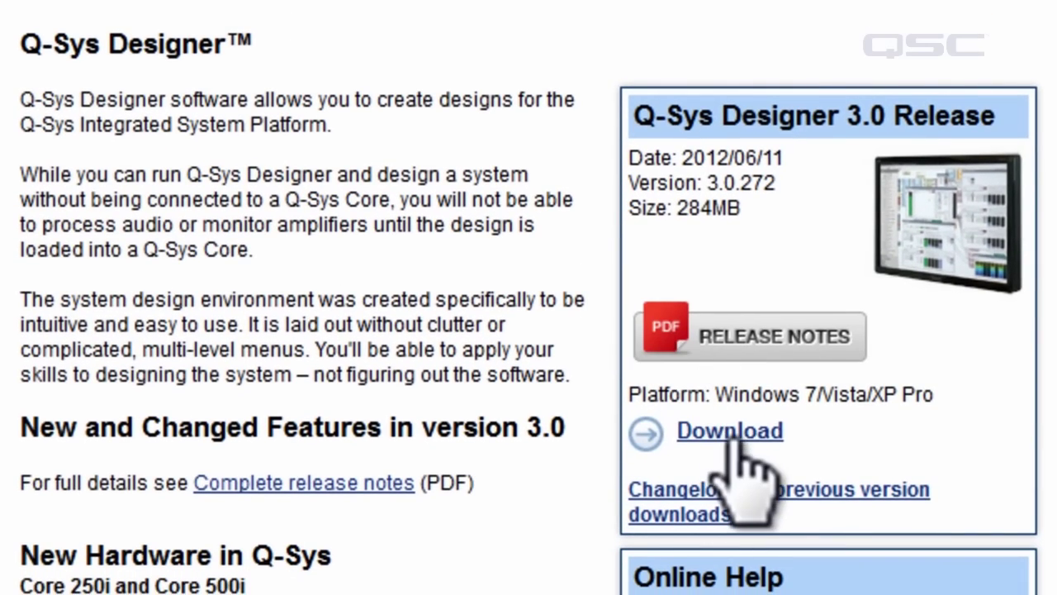
pyautogui.click(734, 438)
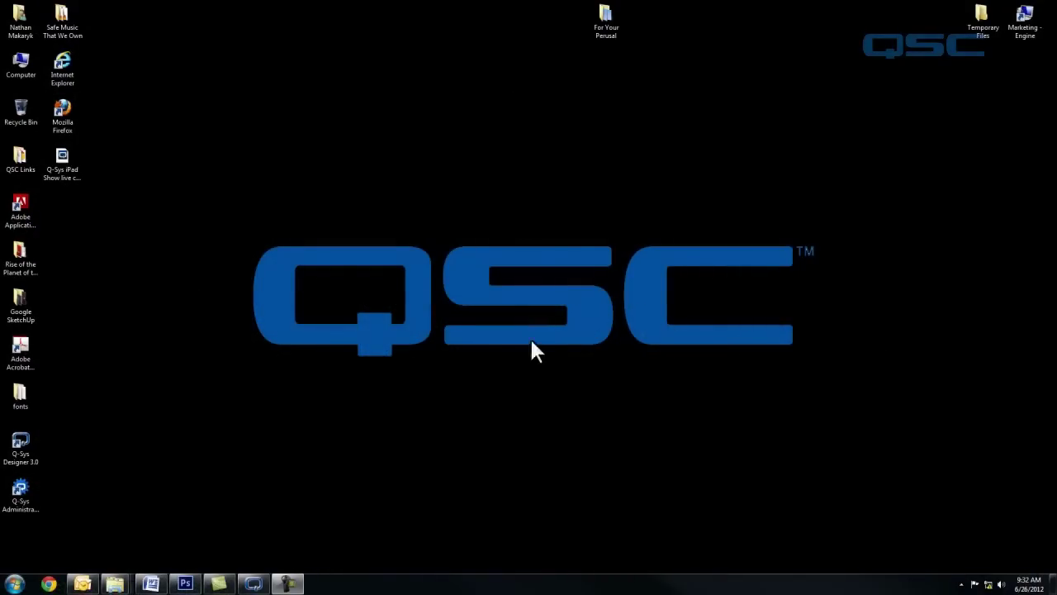
# Launch standalone Q-Sys Administrator and administer the QSC Training Session design.
pyautogui.click(13, 491)
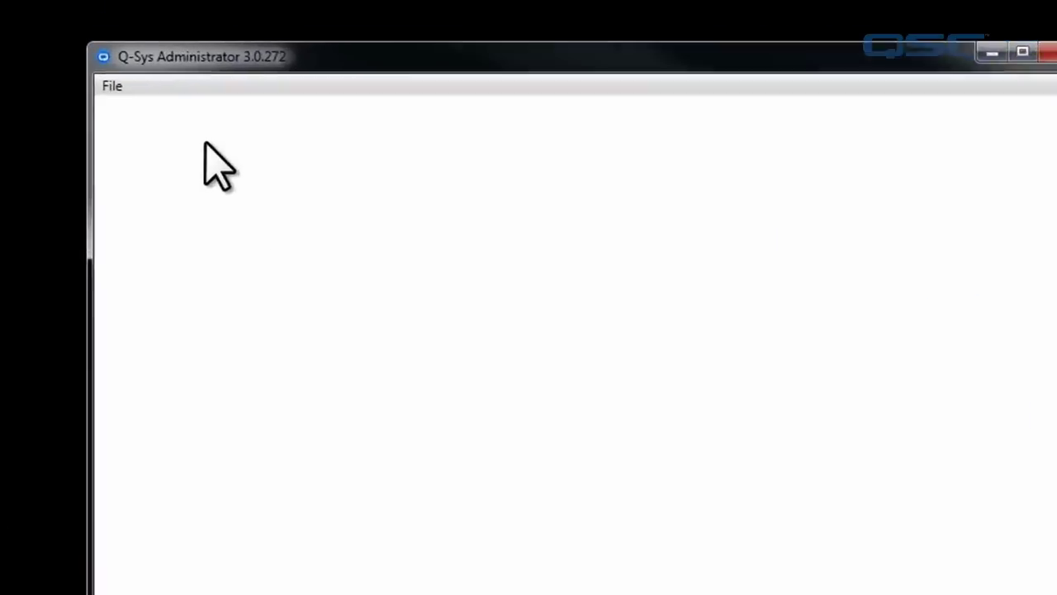
pyautogui.click(101, 60)
pyautogui.moveTo(218, 210)
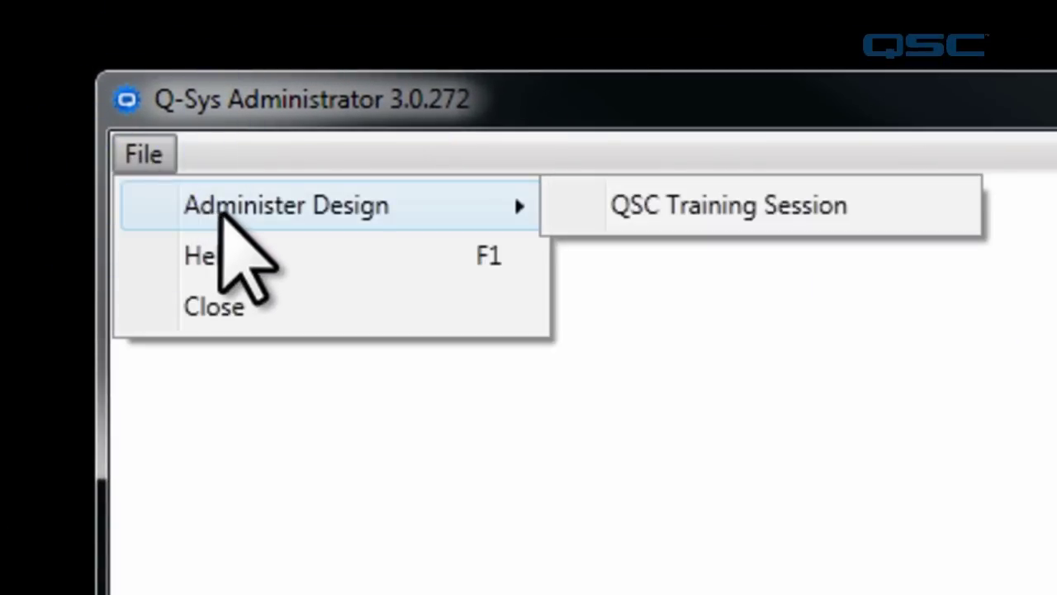
pyautogui.click(676, 198)
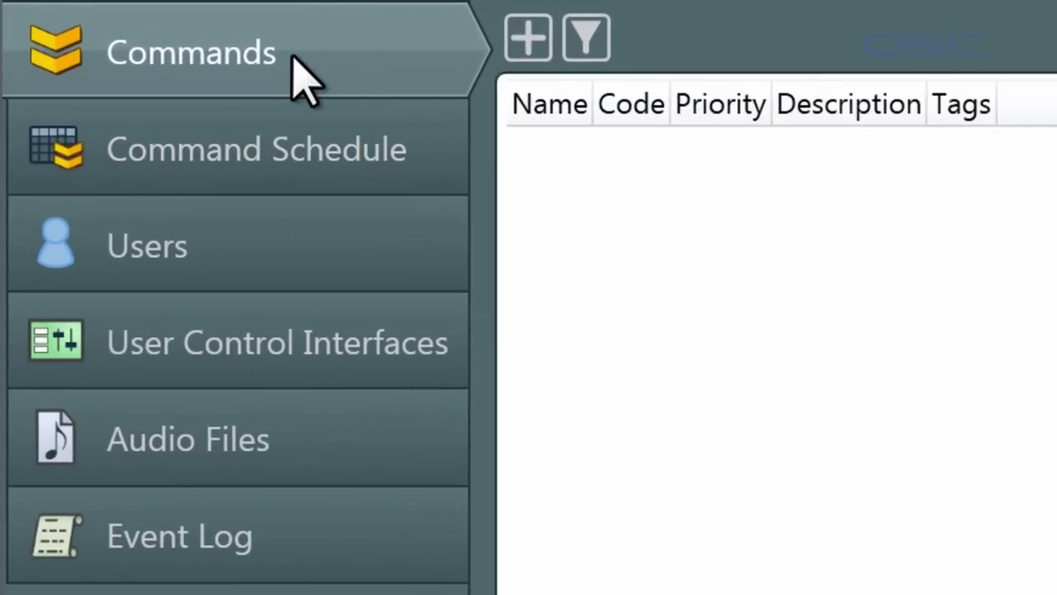
pyautogui.click(293, 151)
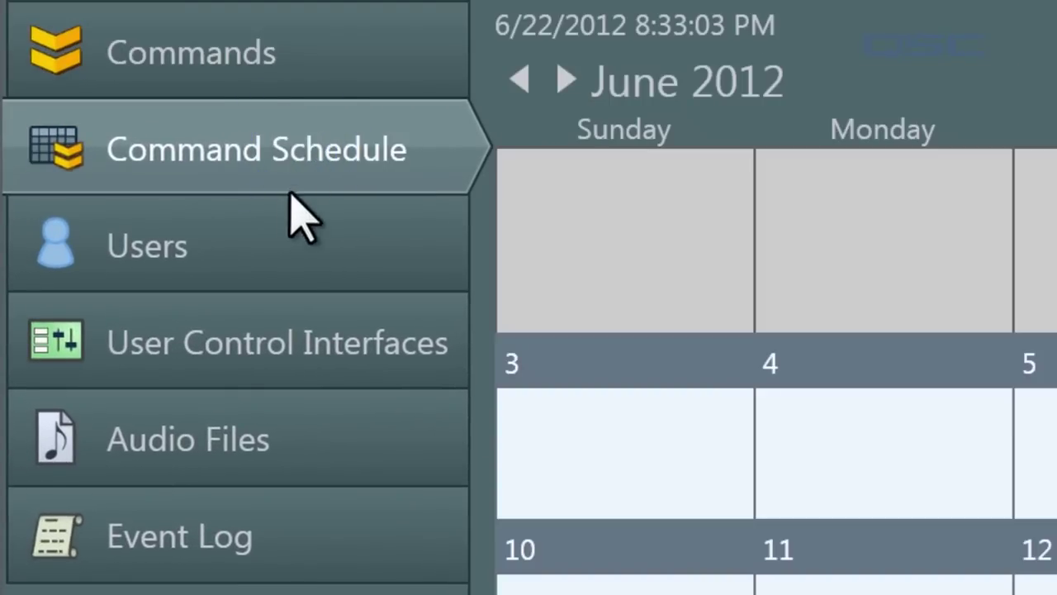
pyautogui.click(284, 245)
pyautogui.click(281, 341)
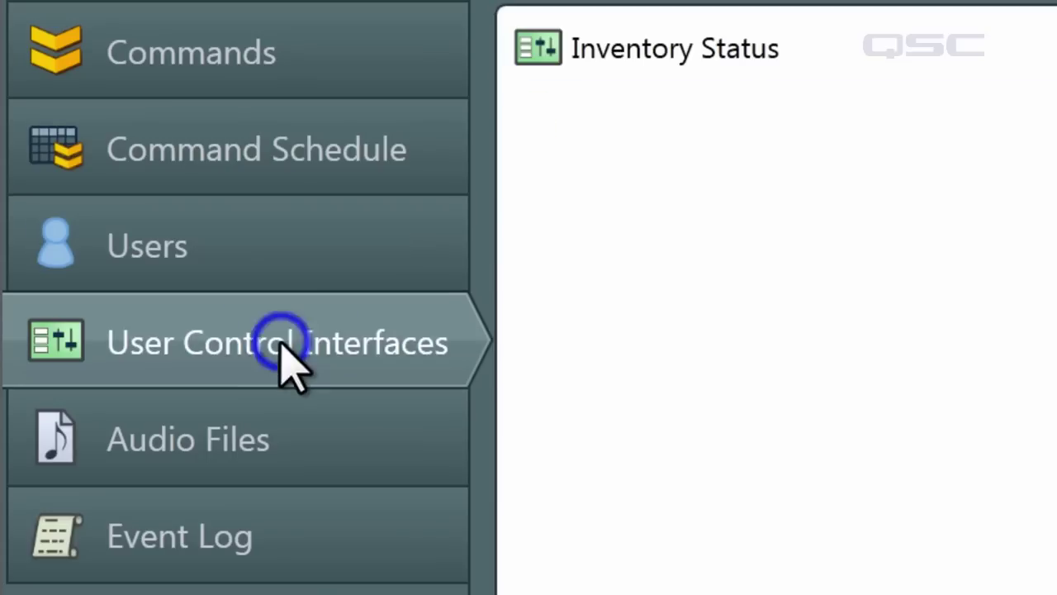
pyautogui.click(275, 431)
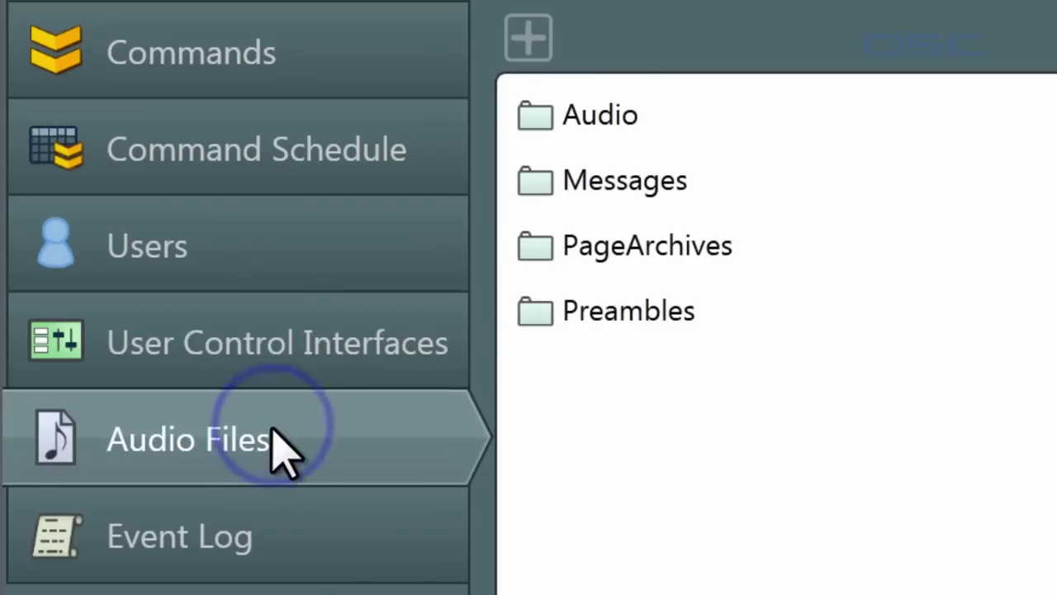
pyautogui.click(269, 561)
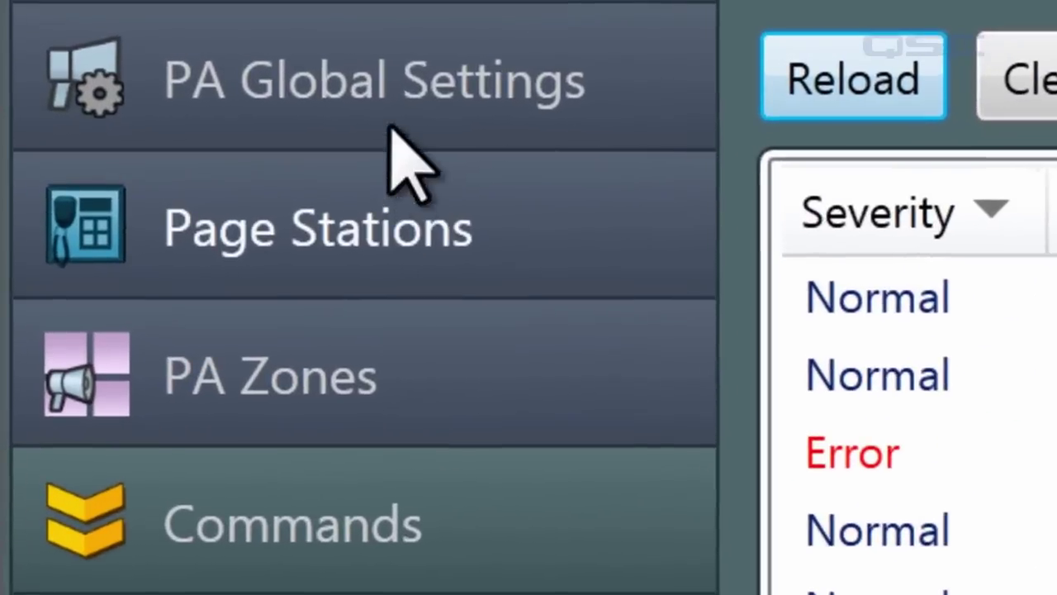
pyautogui.click(253, 39)
pyautogui.click(366, 228)
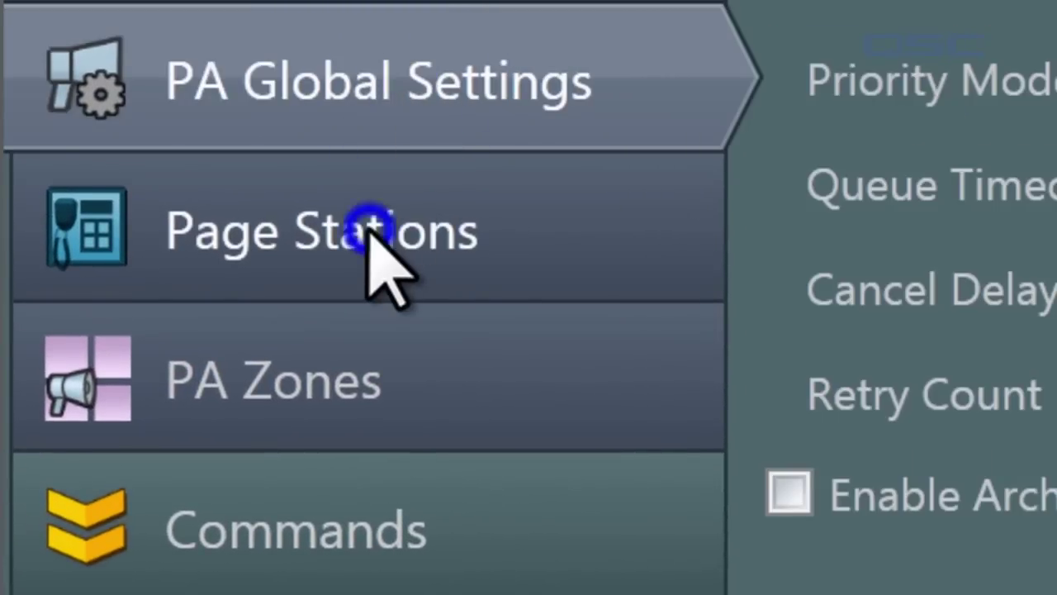
pyautogui.click(357, 406)
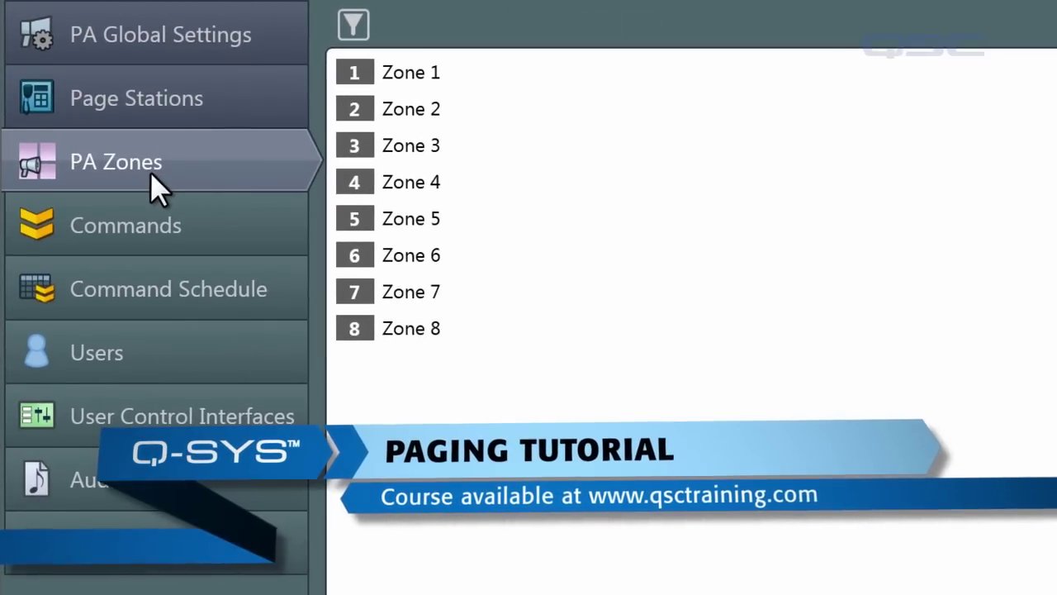
pyautogui.click(126, 221)
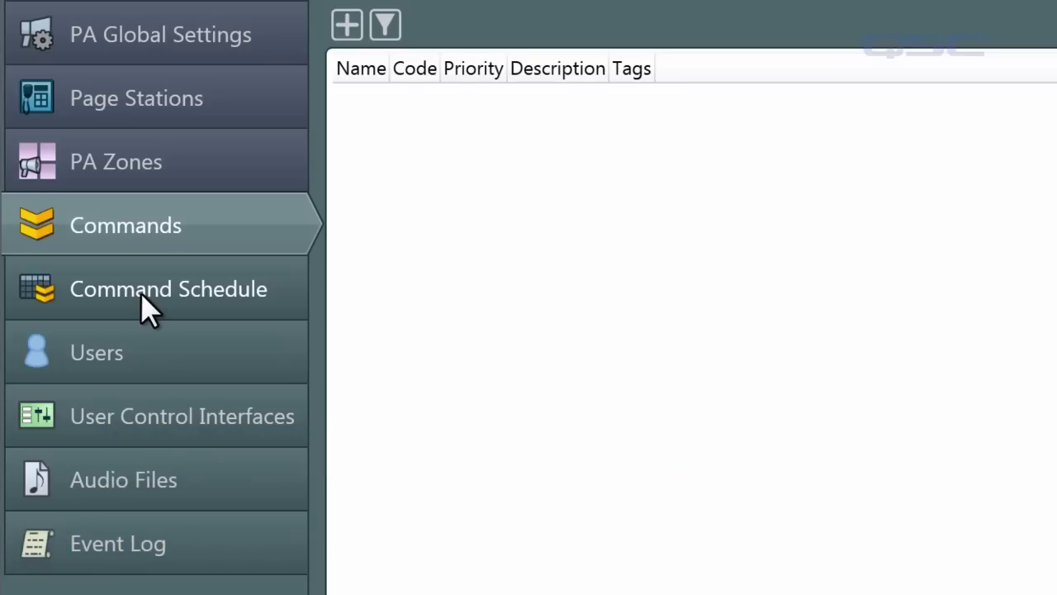
# Review the Add Control Change and Add Snapshot Load options, then return to design mode with F7.
pyautogui.click(346, 25)
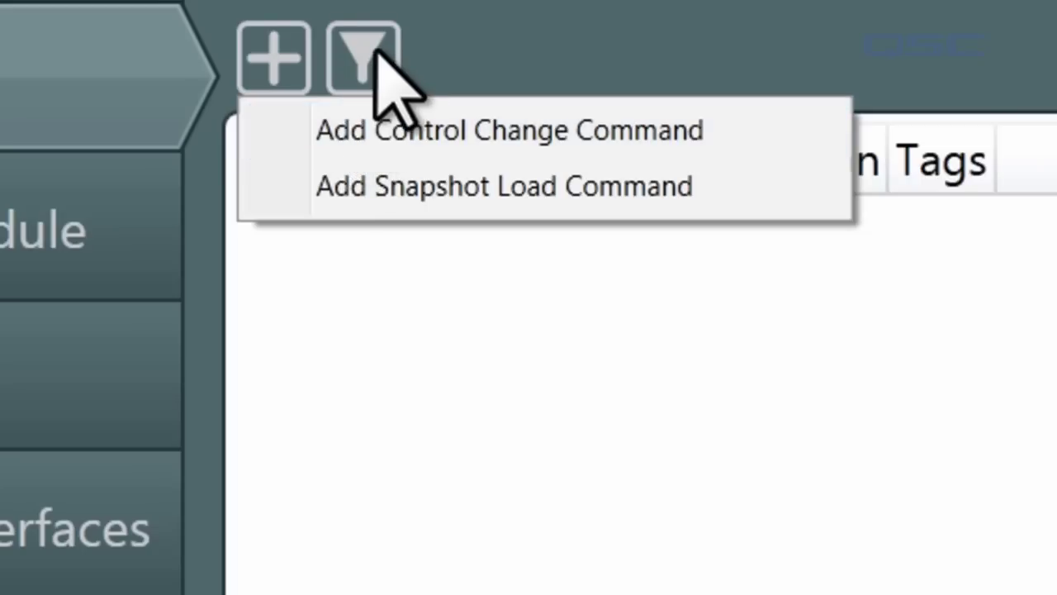
pyautogui.press('F7')
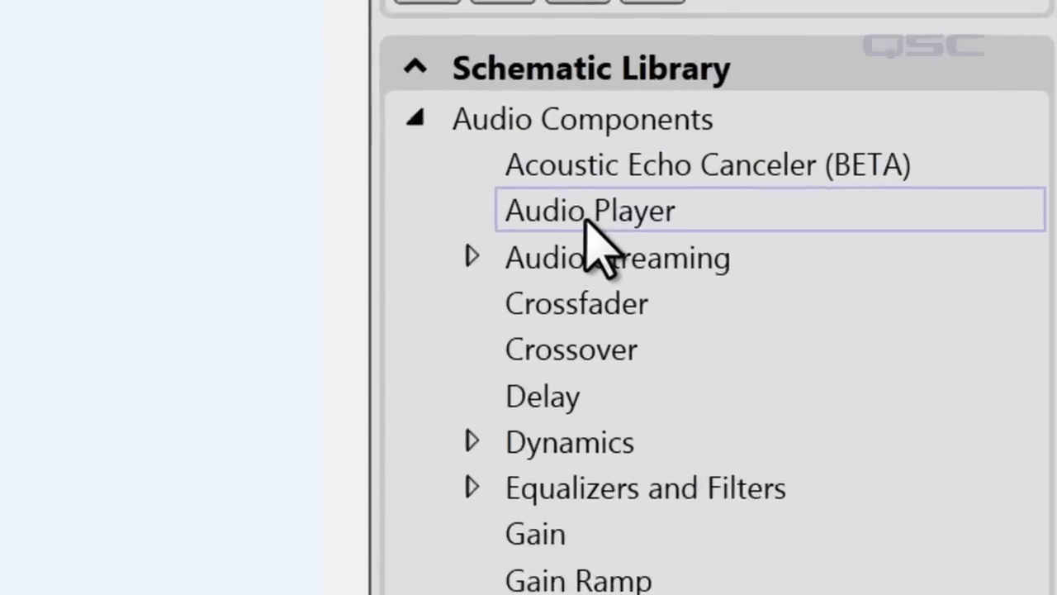
# Place an Audio Player, publish AudioPlayerPause and AudioPlayerGain as Named Controls, and run on Training-Core.
pyautogui.moveTo(958, 173); pyautogui.dragTo(432, 154)
pyautogui.moveTo(337, 157); pyautogui.dragTo(342, 161)
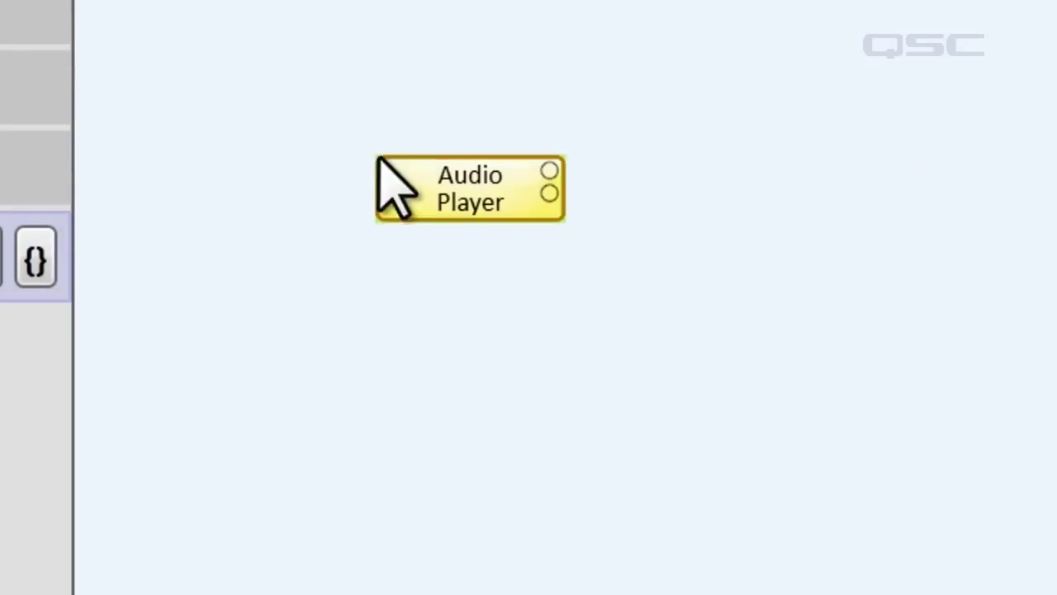
pyautogui.doubleClick(380, 182)
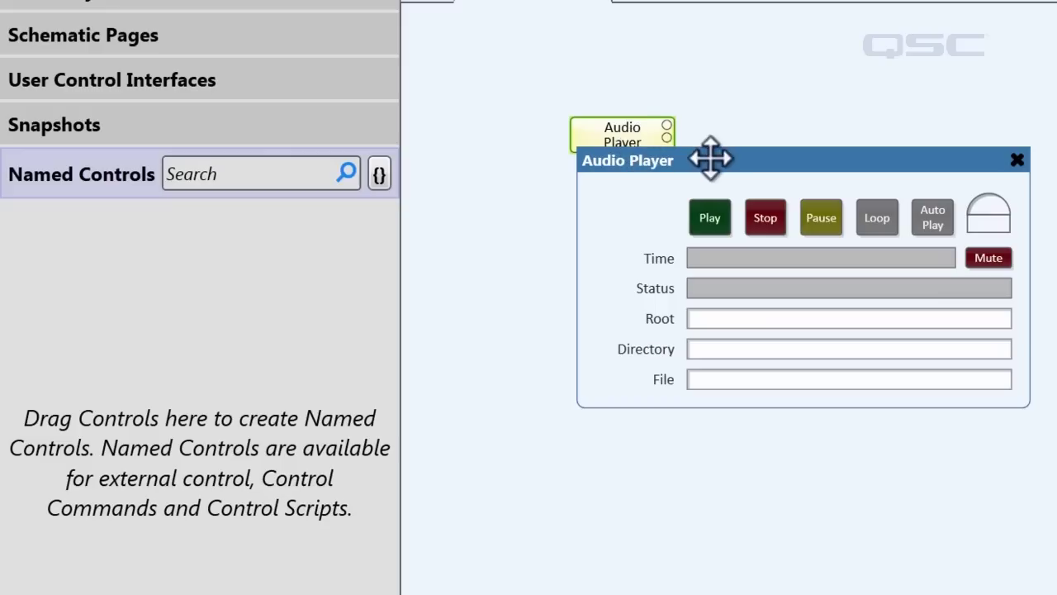
pyautogui.moveTo(822, 218); pyautogui.dragTo(274, 270)
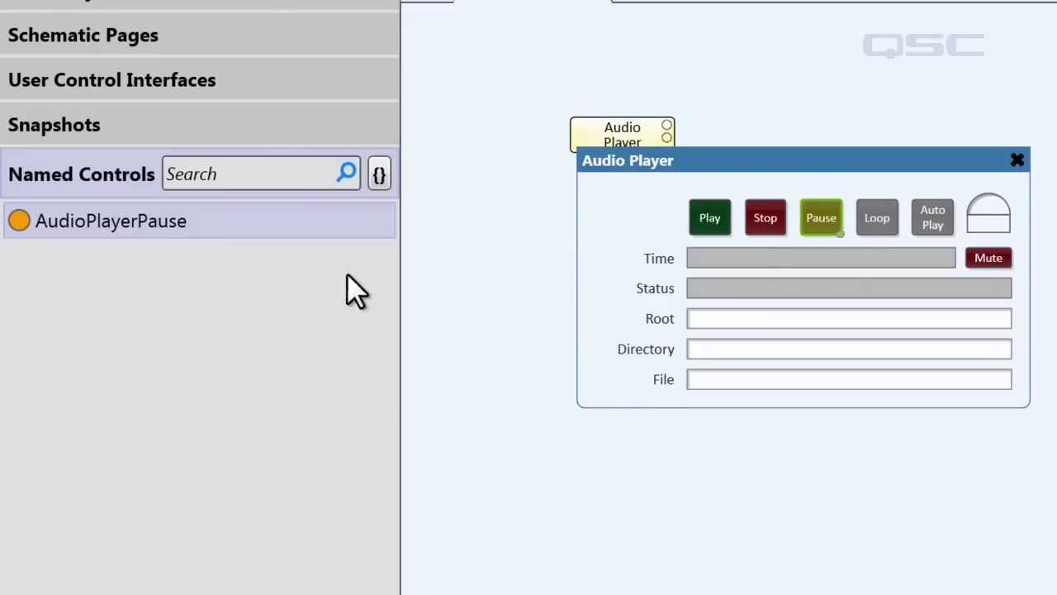
pyautogui.moveTo(988, 217); pyautogui.dragTo(137, 285)
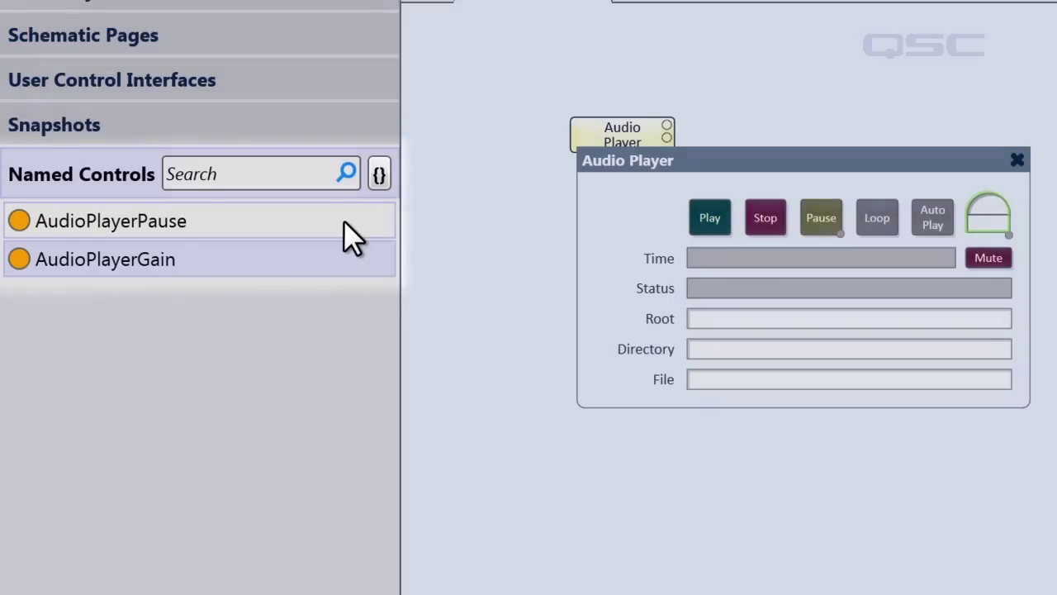
pyautogui.press('F5')
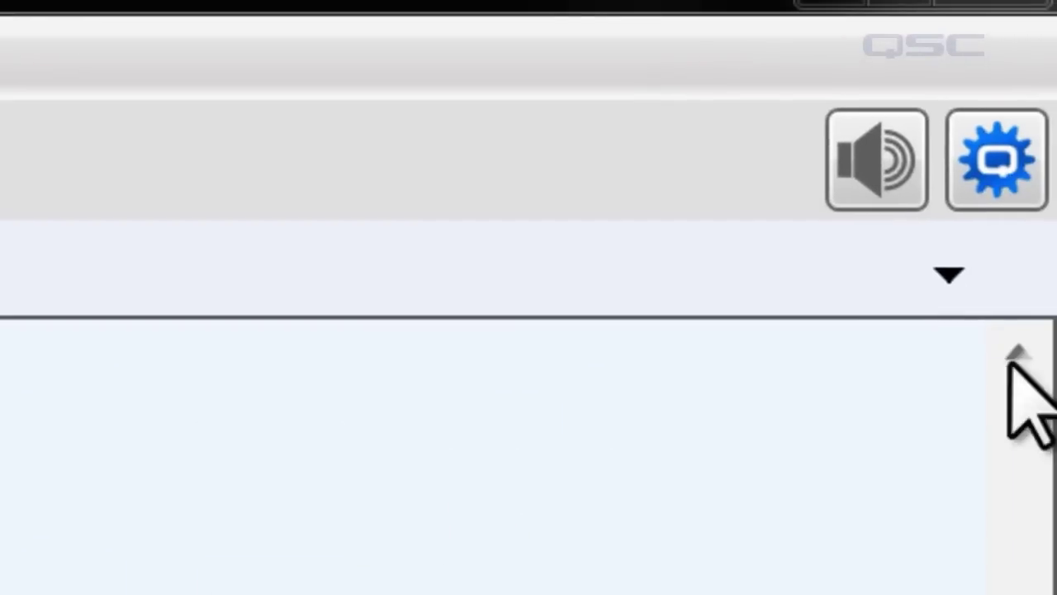
# Start a new control change command in the Administrator named Gain to Full.
pyautogui.click(1010, 182)
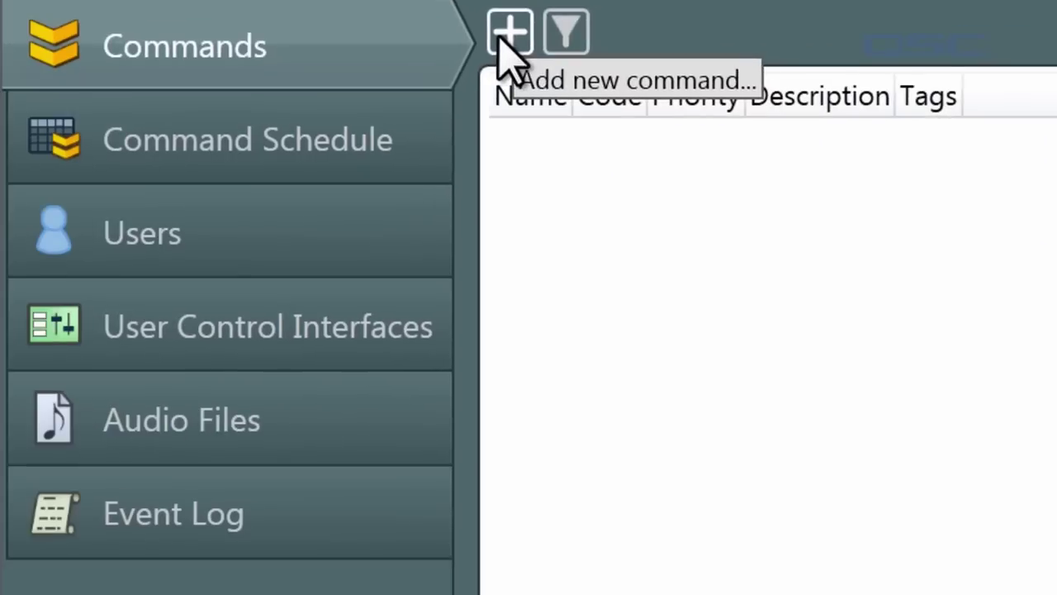
pyautogui.click(505, 35)
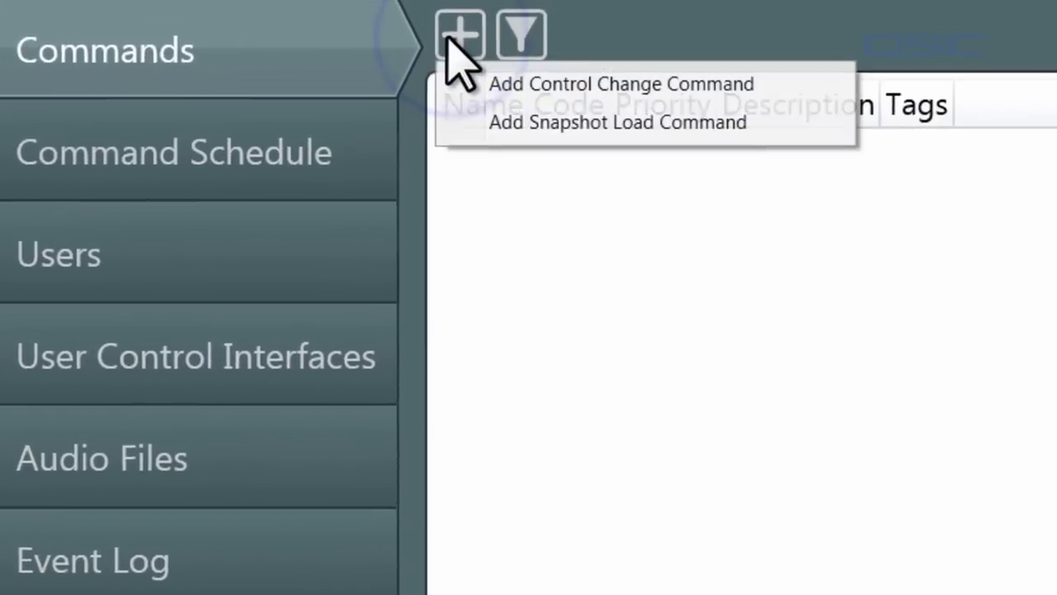
pyautogui.click(545, 95)
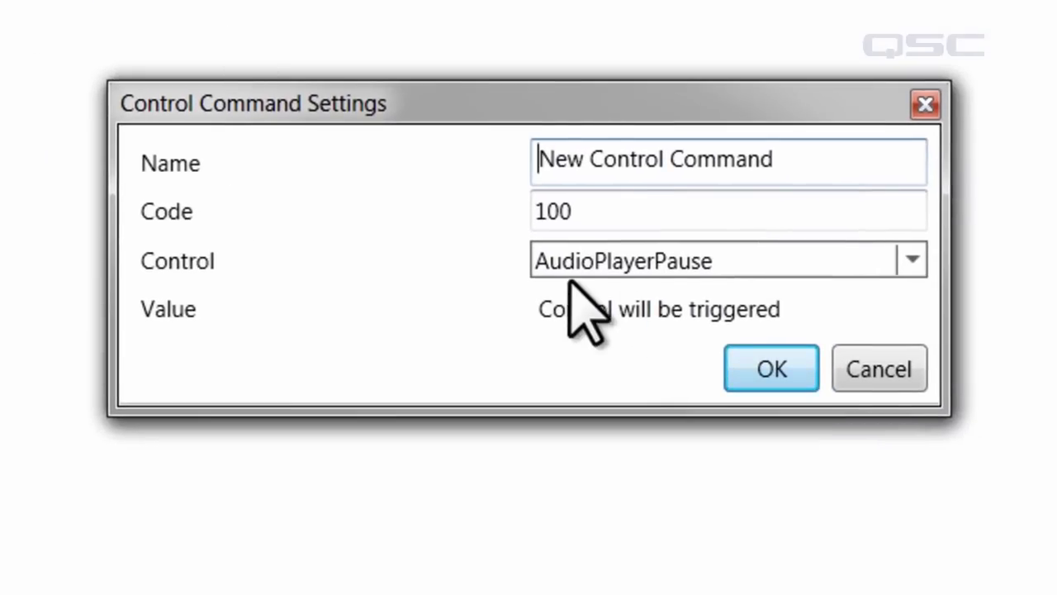
pyautogui.moveTo(818, 165); pyautogui.dragTo(471, 170)
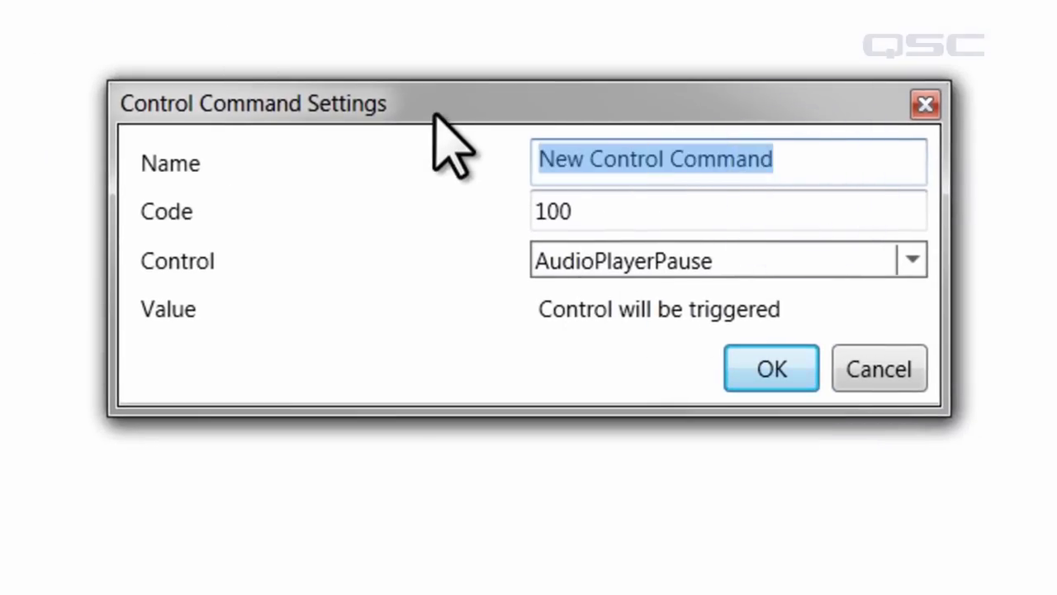
pyautogui.write('Gain to Full')
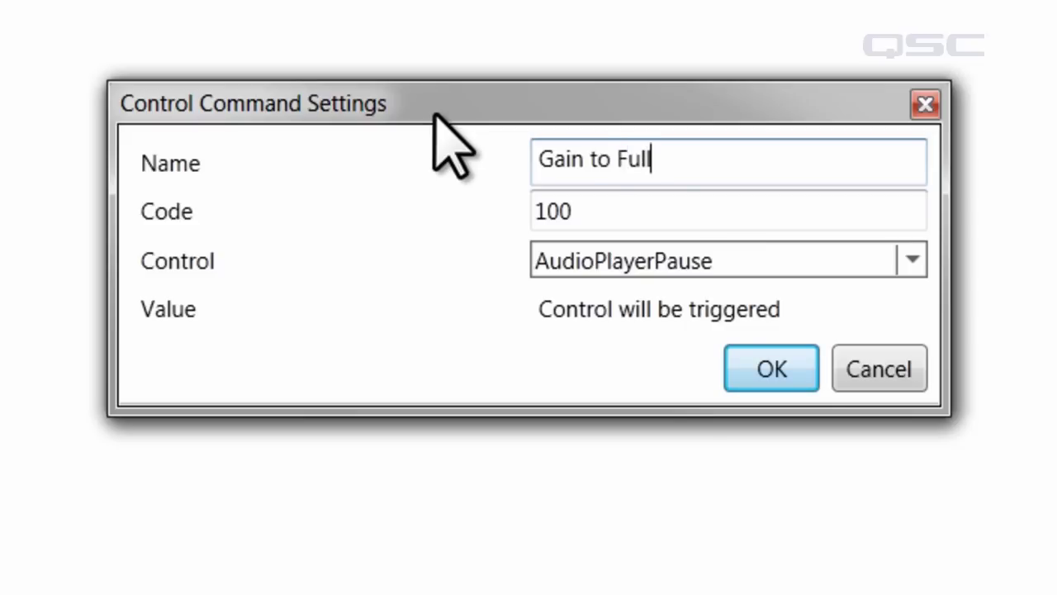
# Give it code 150, driving AudioPlayerGain to 20 over a 5-second ramp, and save it.
pyautogui.doubleClick(537, 211)
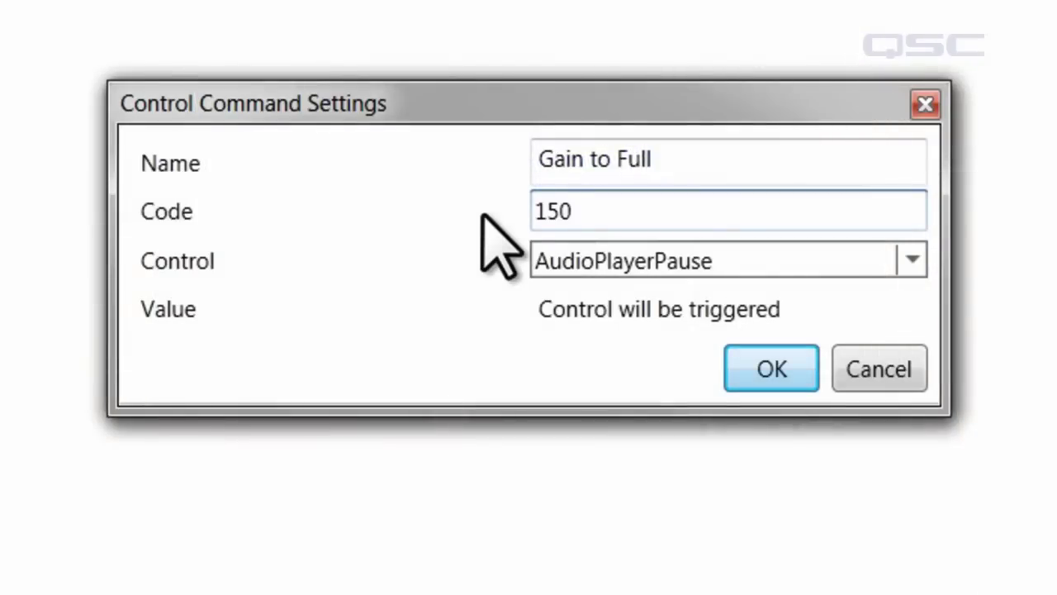
pyautogui.click(864, 265)
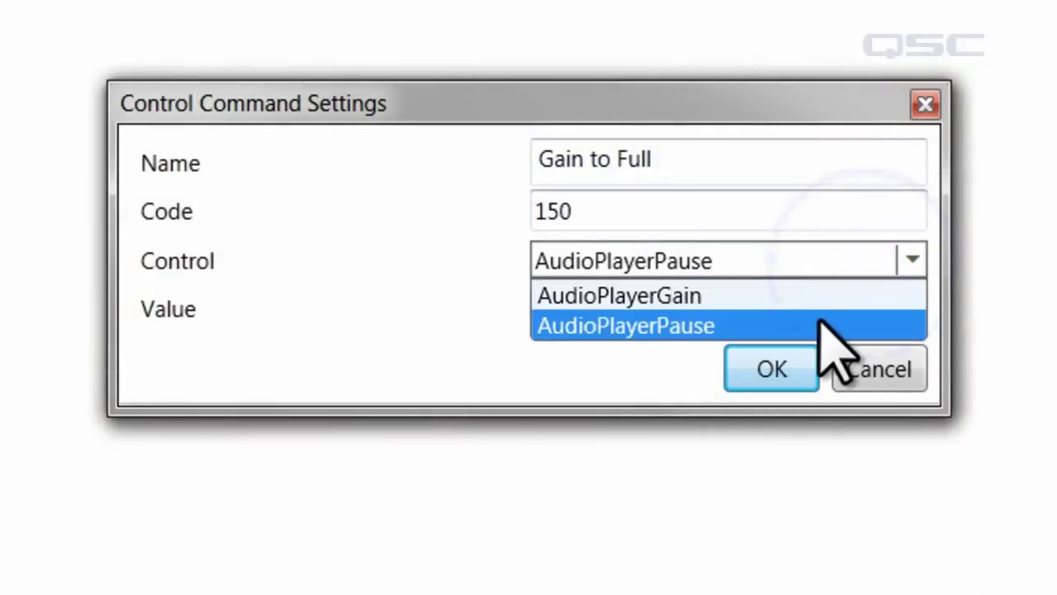
pyautogui.click(811, 294)
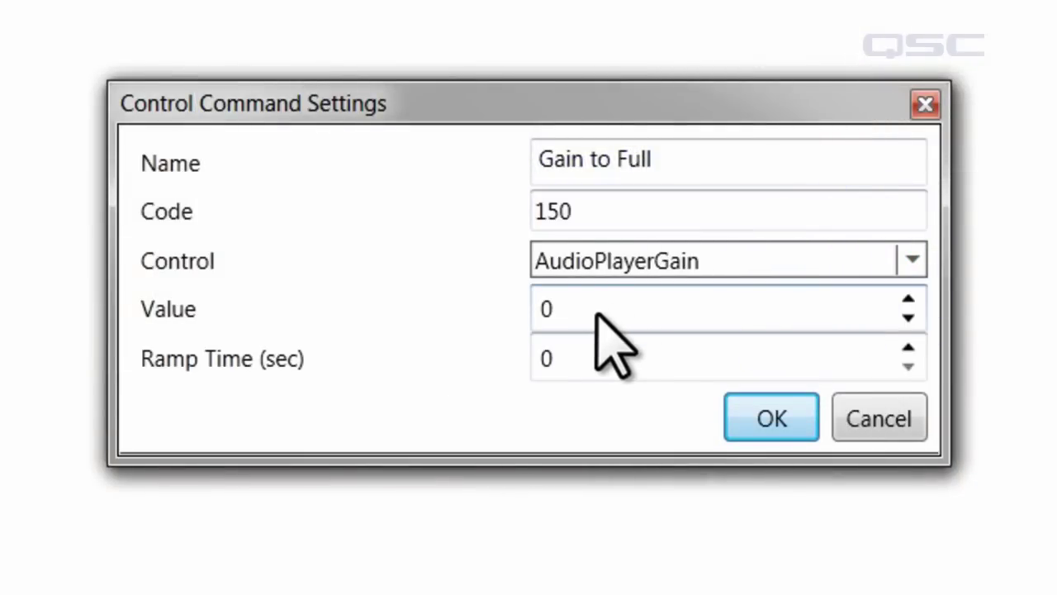
pyautogui.click(575, 316)
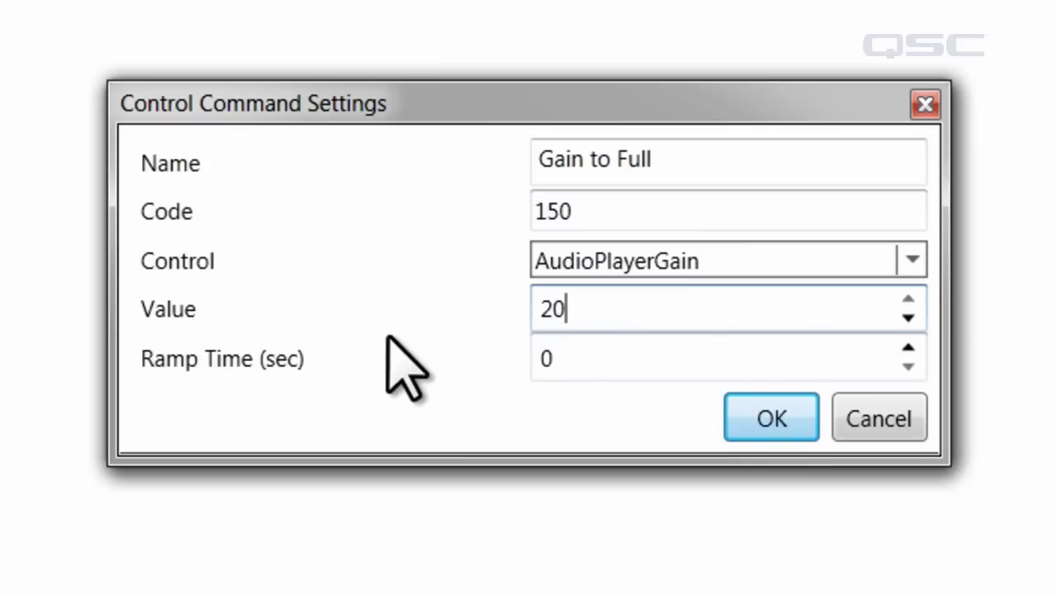
pyautogui.click(908, 347)
pyautogui.click(908, 347)
pyautogui.click(908, 348)
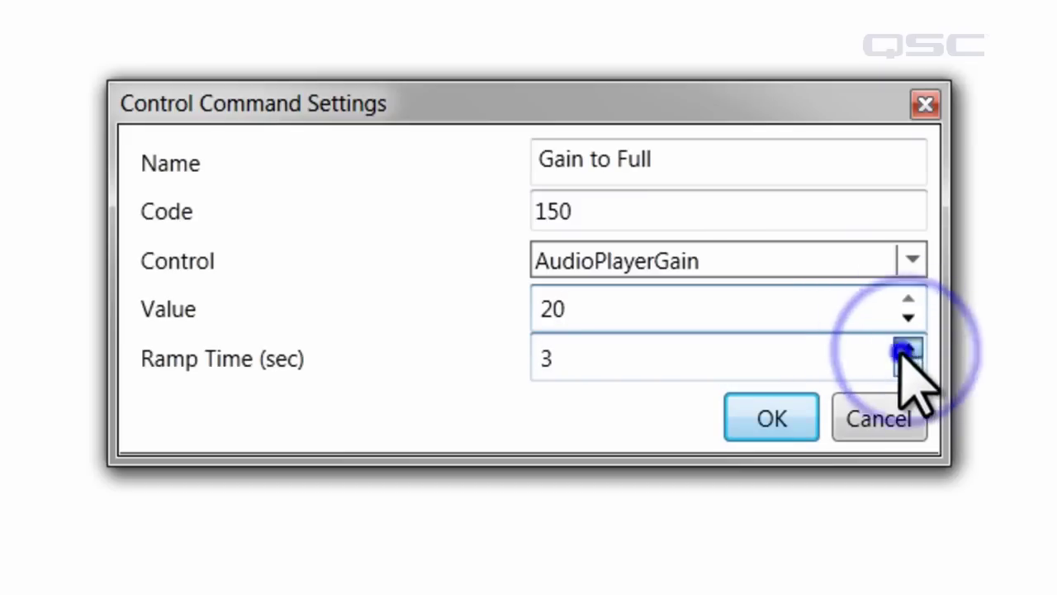
pyautogui.click(908, 348)
pyautogui.click(907, 348)
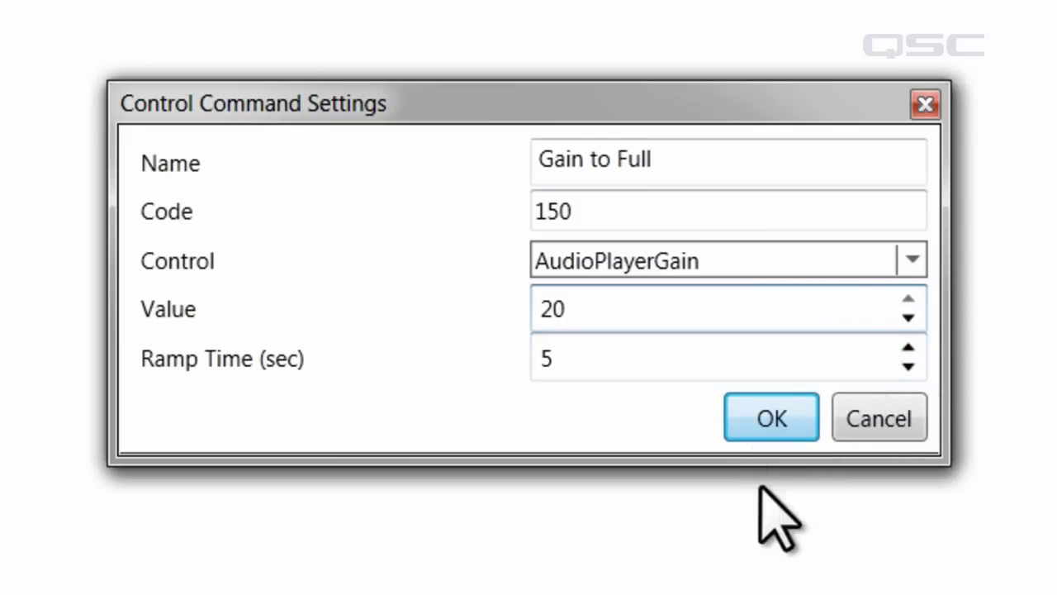
pyautogui.click(813, 427)
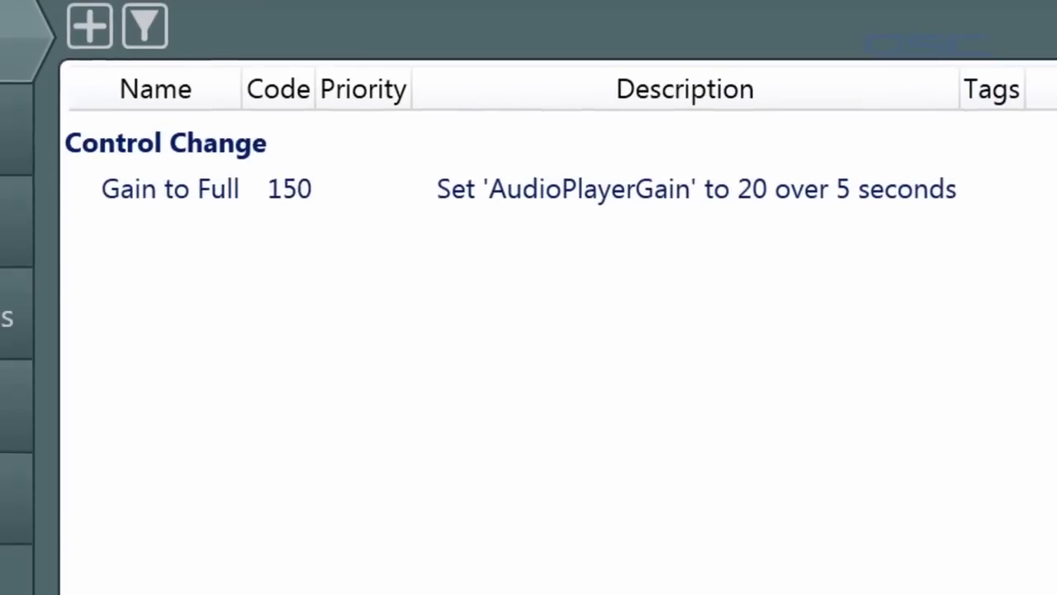
pyautogui.click(89, 26)
pyautogui.click(100, 73)
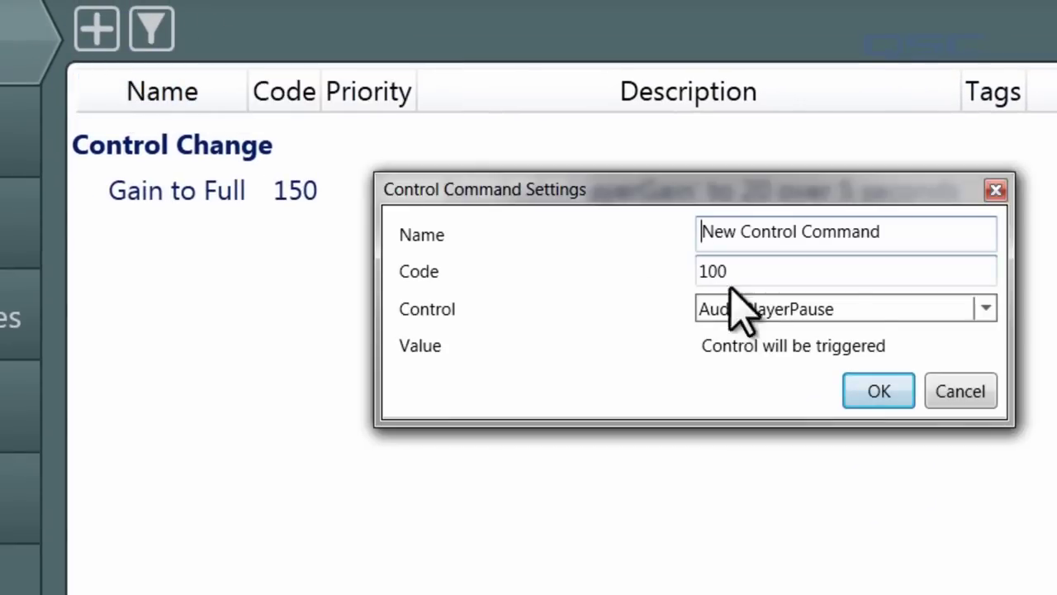
# Name the new command Pause Button, keep code 100 and AudioPlayerPause, and save it.
pyautogui.tripleClick(928, 249)
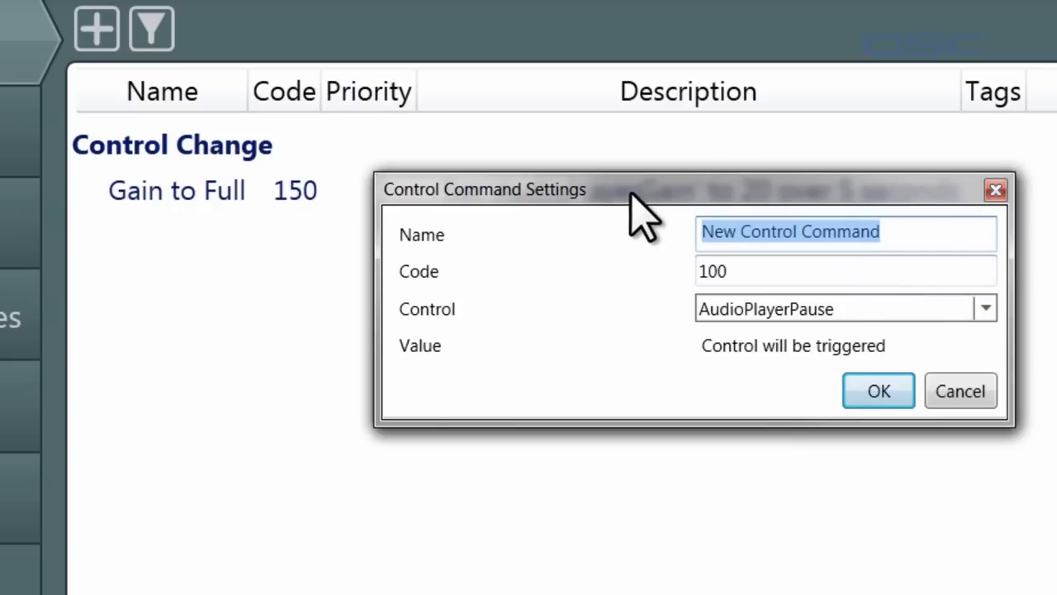
pyautogui.write('Pause Button')
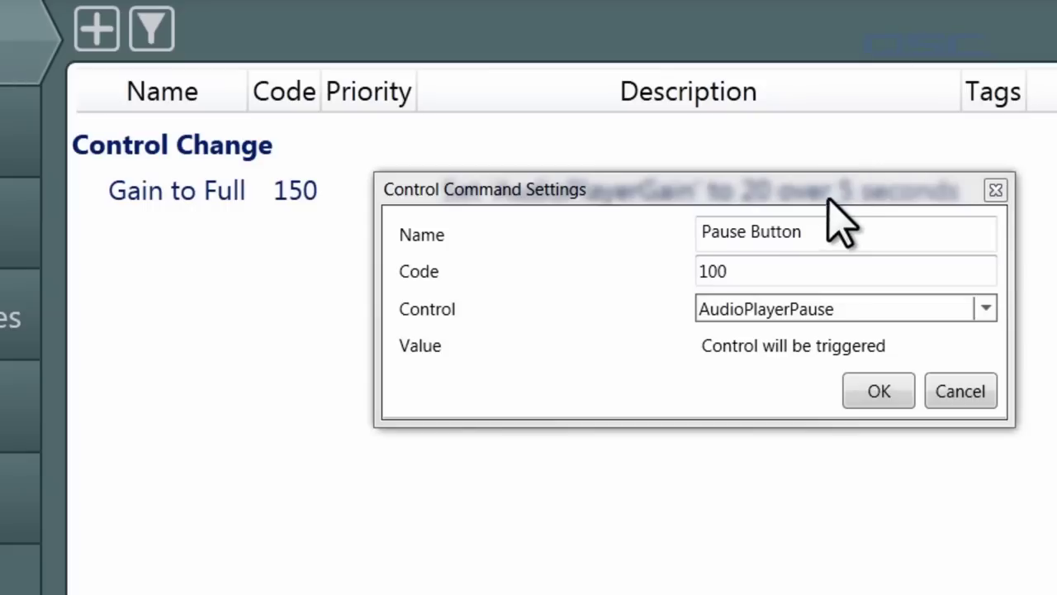
pyautogui.click(898, 386)
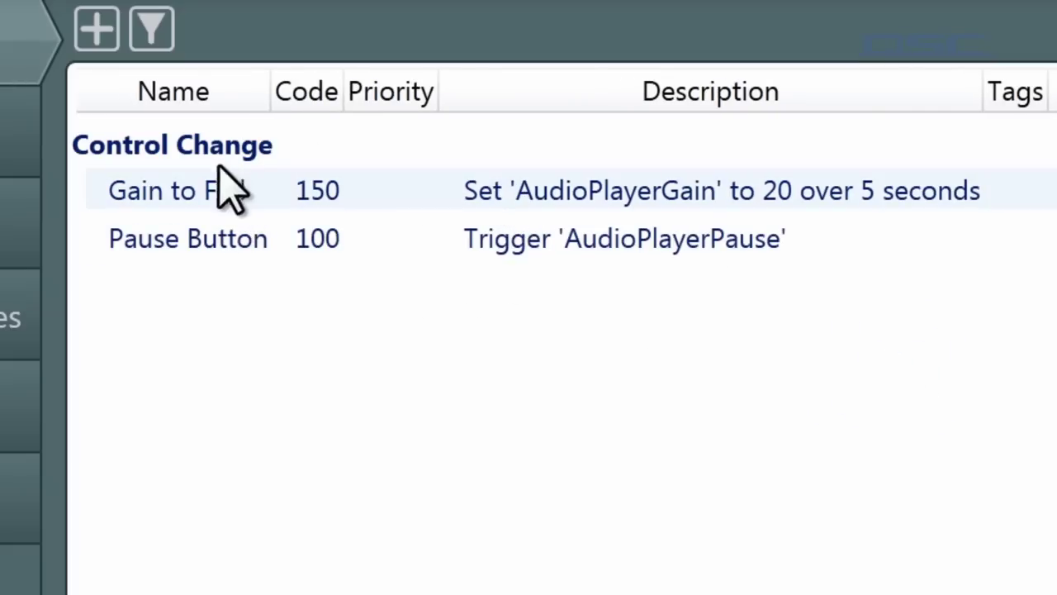
# Sort the commands list by Description in descending order.
pyautogui.click(198, 92)
pyautogui.click(199, 92)
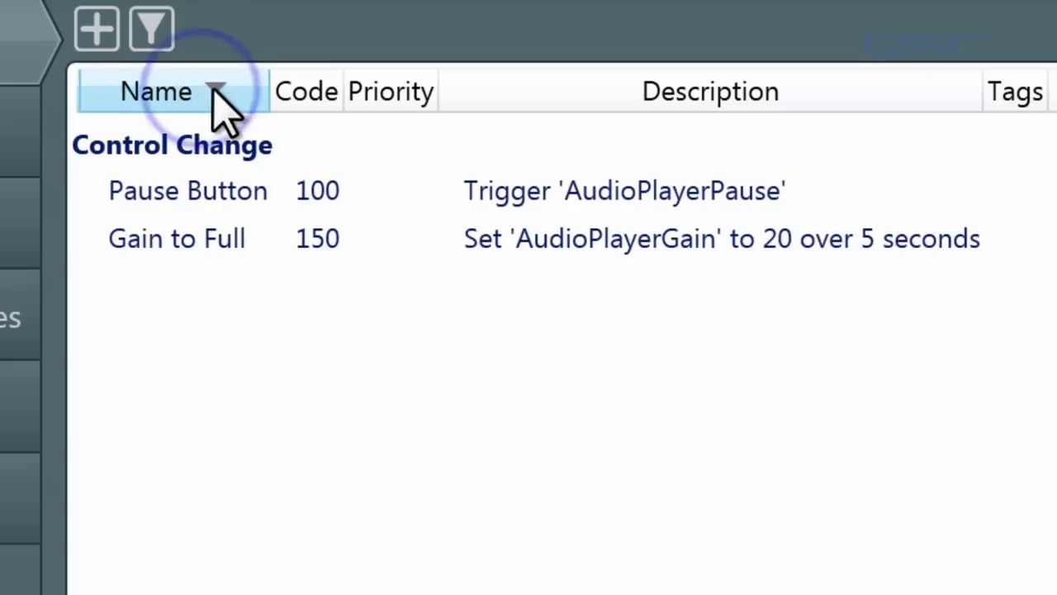
pyautogui.click(698, 114)
pyautogui.click(700, 106)
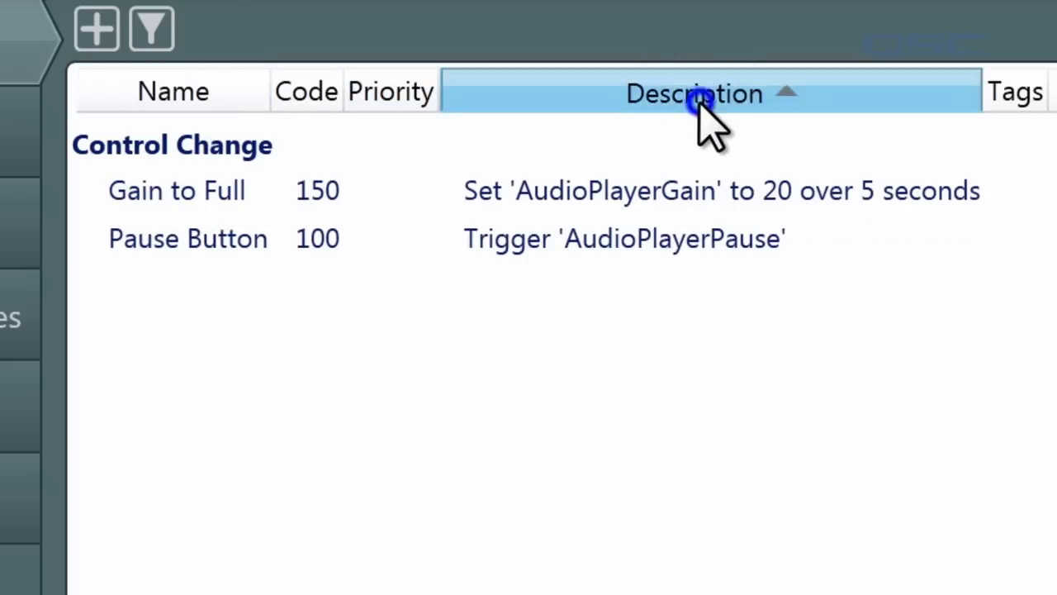
# Widen the Name column, narrow Description, and inspect Pause Button's settings without changes.
pyautogui.moveTo(273, 72); pyautogui.dragTo(344, 87)
pyautogui.moveTo(833, 72); pyautogui.dragTo(679, 72)
pyautogui.doubleClick(610, 152)
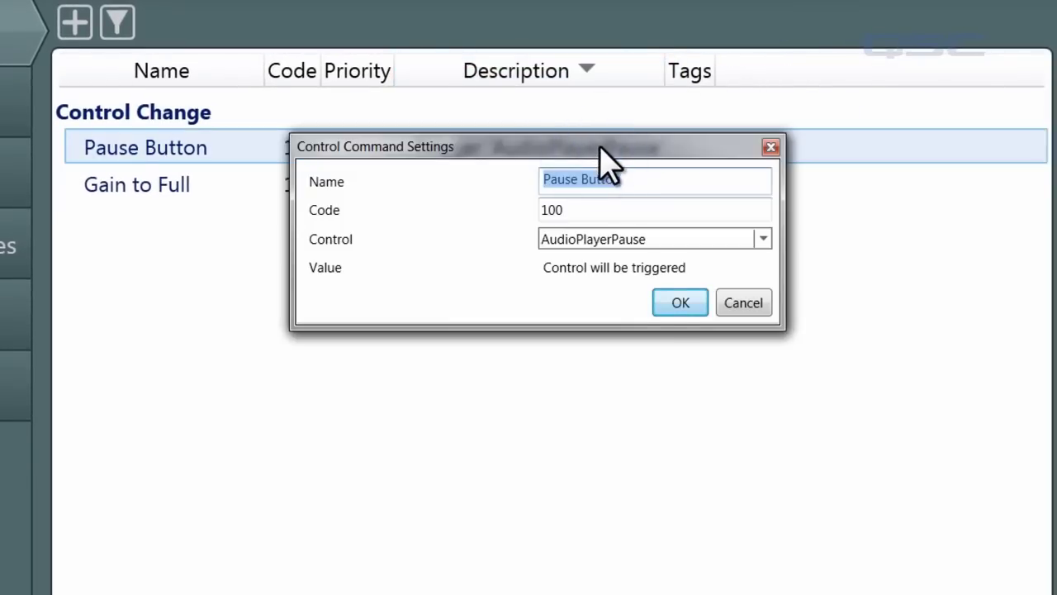
pyautogui.click(720, 305)
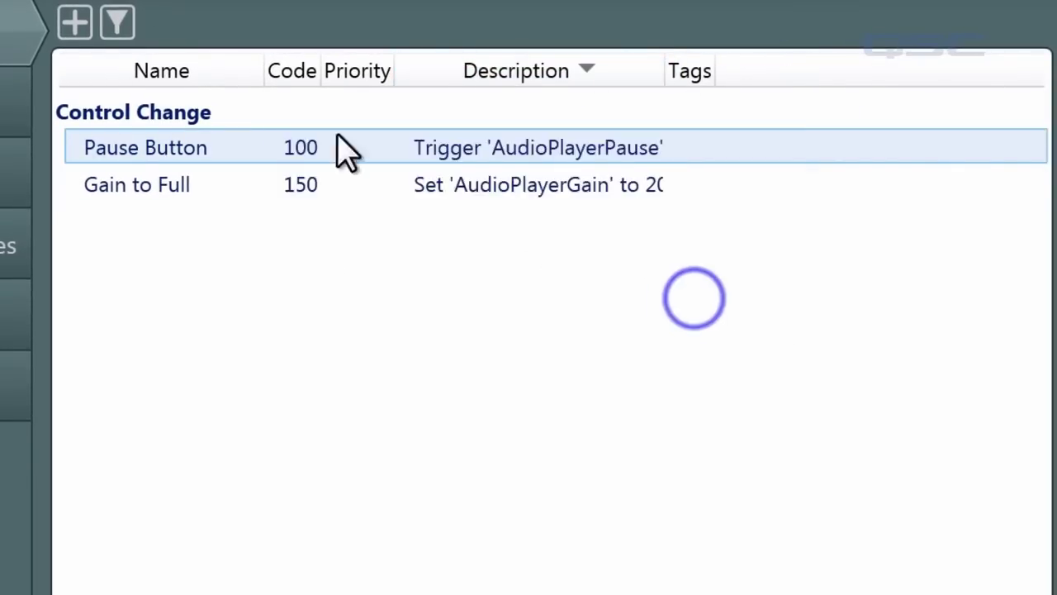
# Add a snapshot load command, code 101, loading snapshot 4 from the Global bank.
pyautogui.click(76, 23)
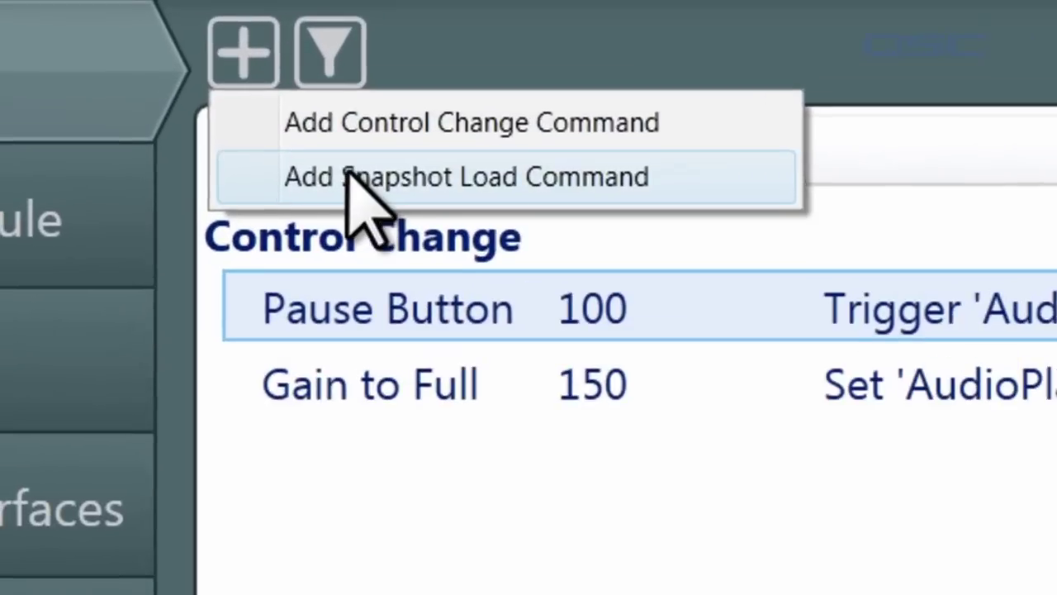
pyautogui.click(355, 183)
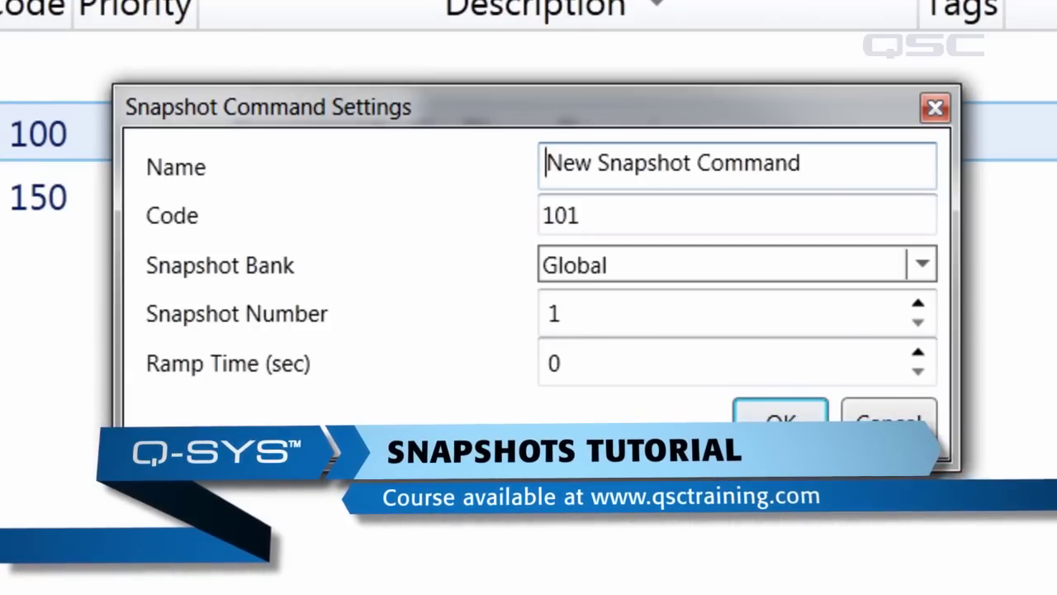
pyautogui.click(923, 265)
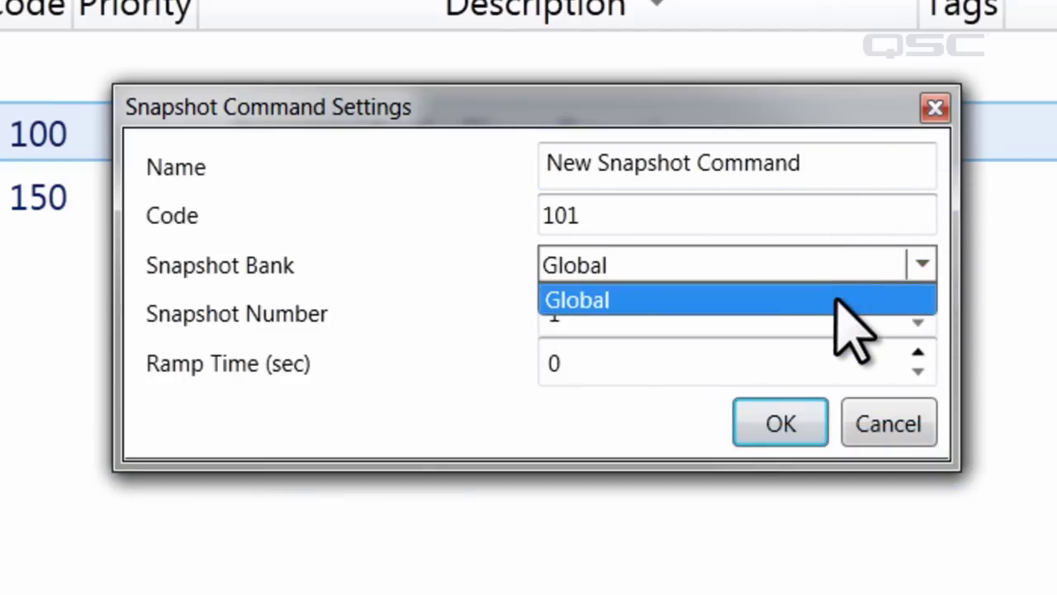
pyautogui.click(834, 299)
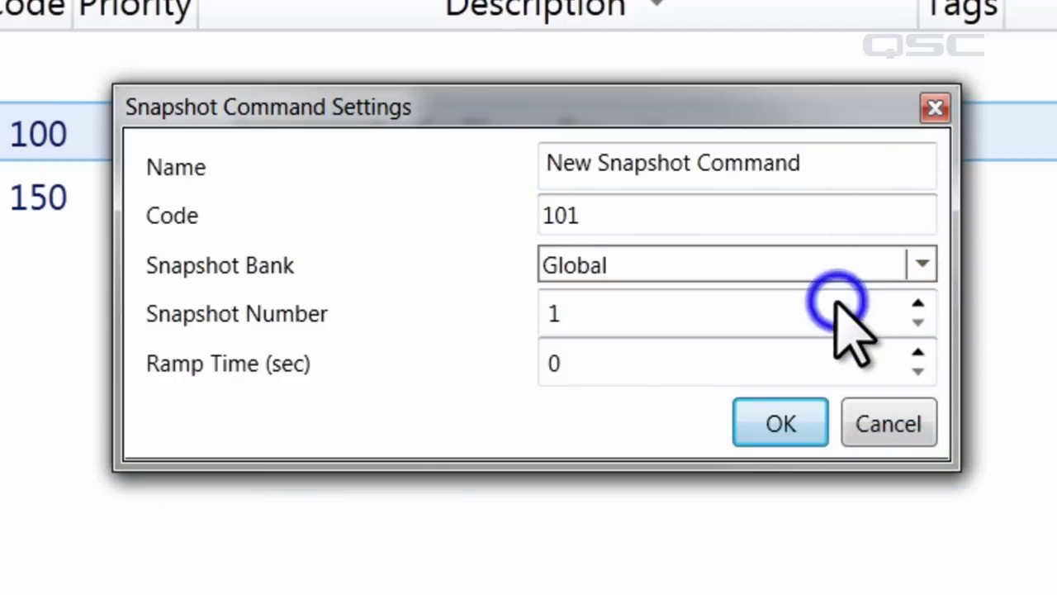
pyautogui.click(918, 304)
pyautogui.click(918, 304)
pyautogui.click(919, 304)
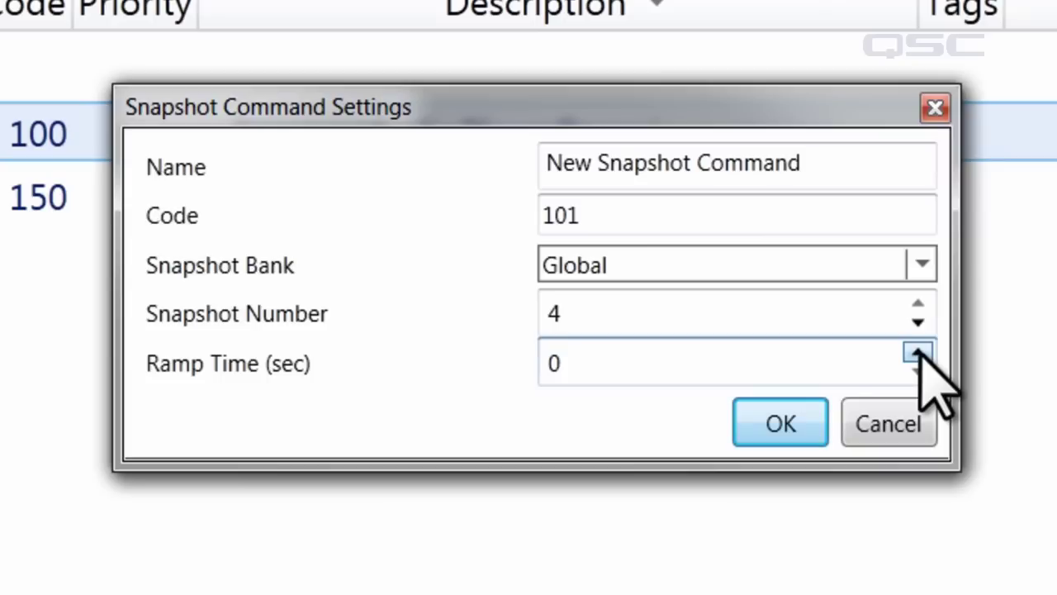